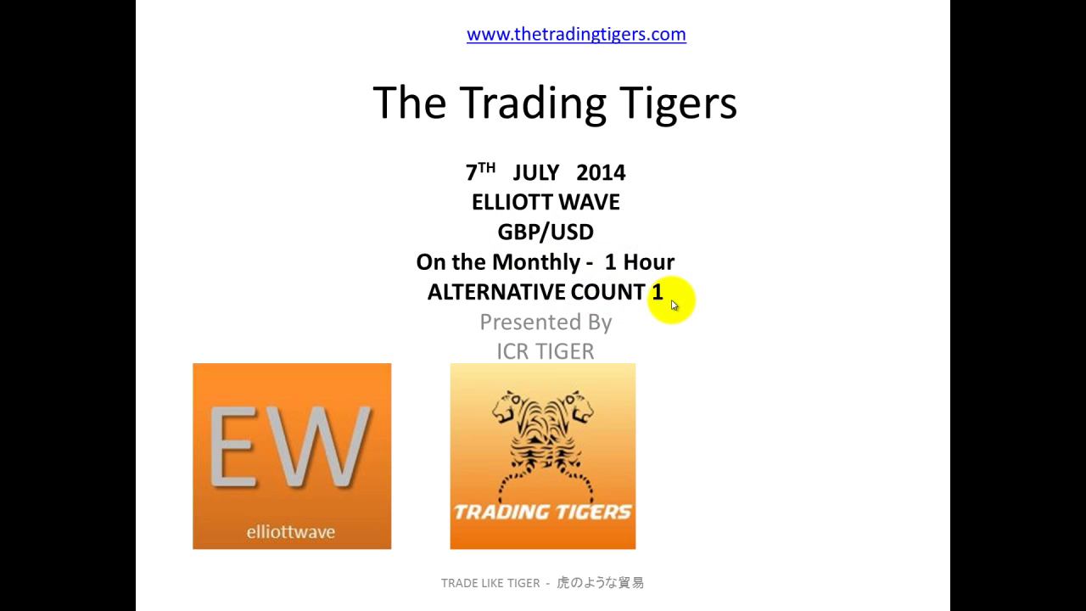
- Advance past the Disclaimer and Hypothetical Performance slides, exit the slideshow, and minimize PowerPoint
left_click(861, 356)
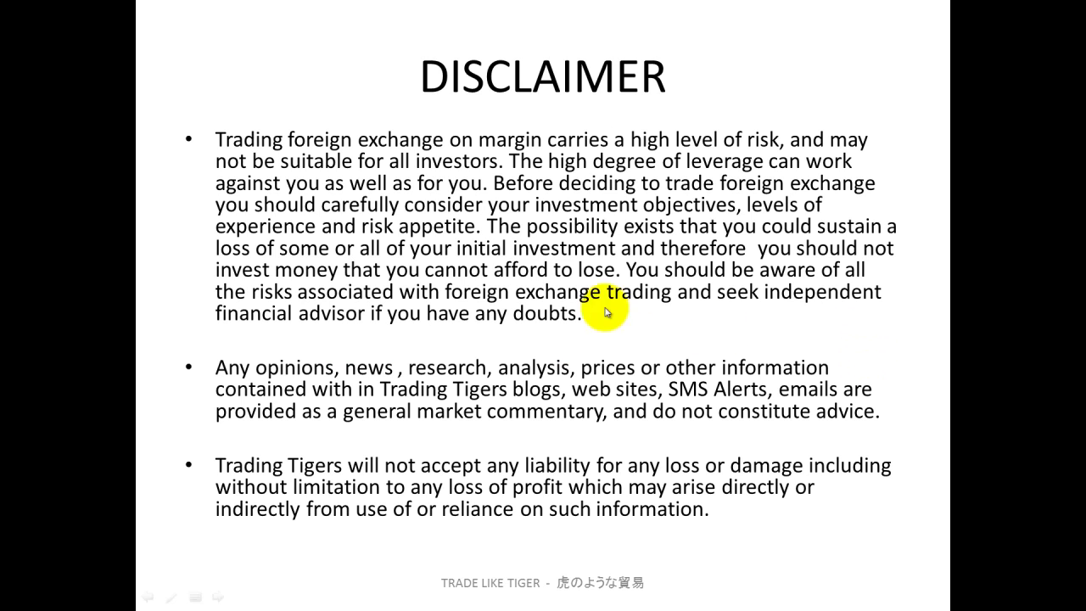
left_click(521, 264)
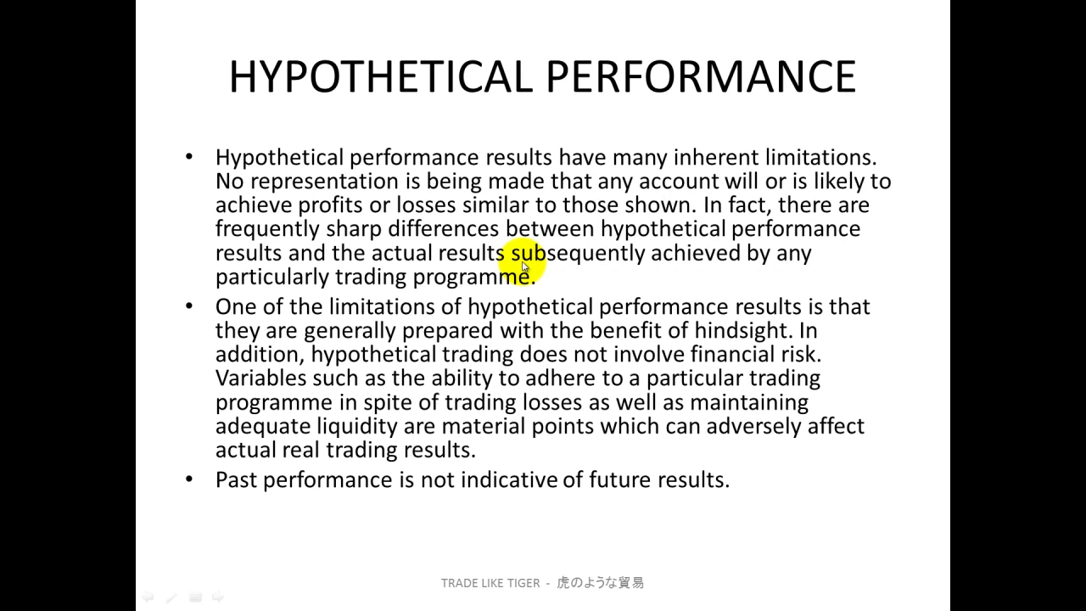
left_click(596, 251)
left_click(593, 245)
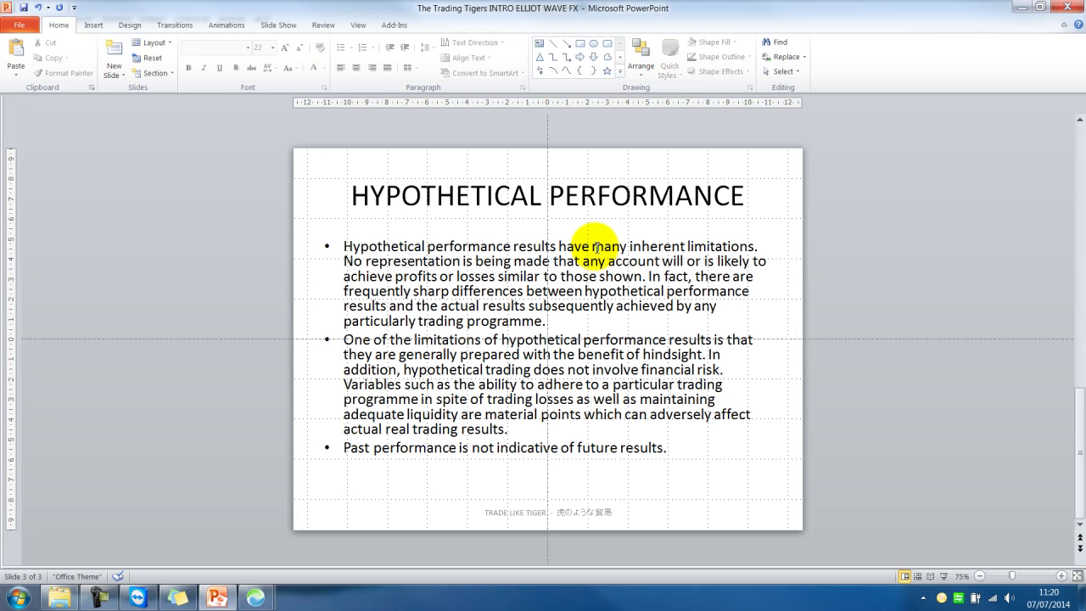
left_click(1020, 7)
- Switch from the monthly chart to the 'NO LINE LARGER TIME 1D' daily chart showing recent months
left_click_drag(622, 161, 758, 151)
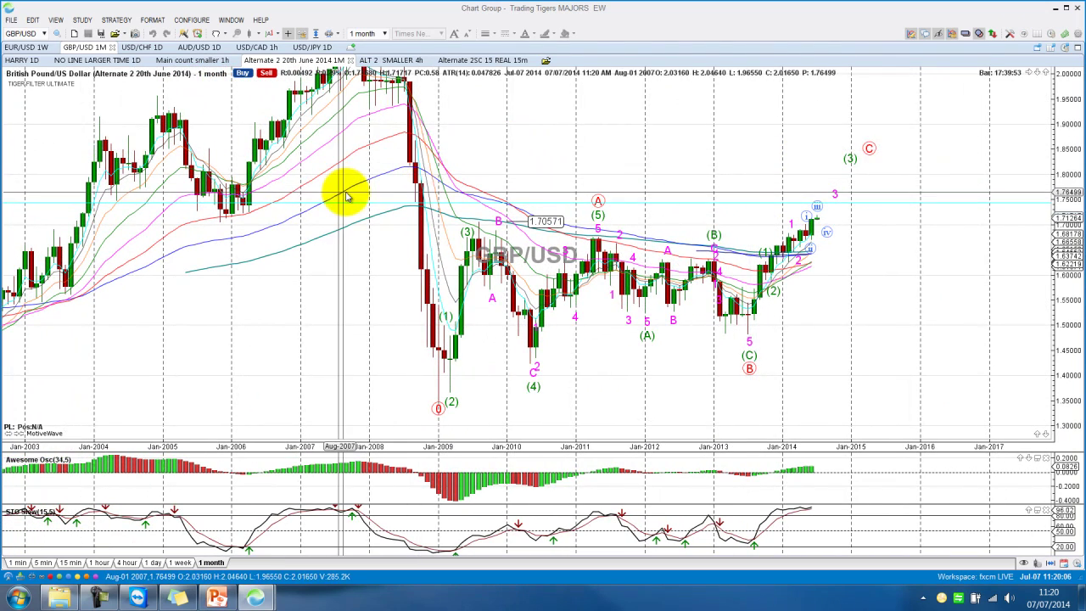
left_click(124, 62)
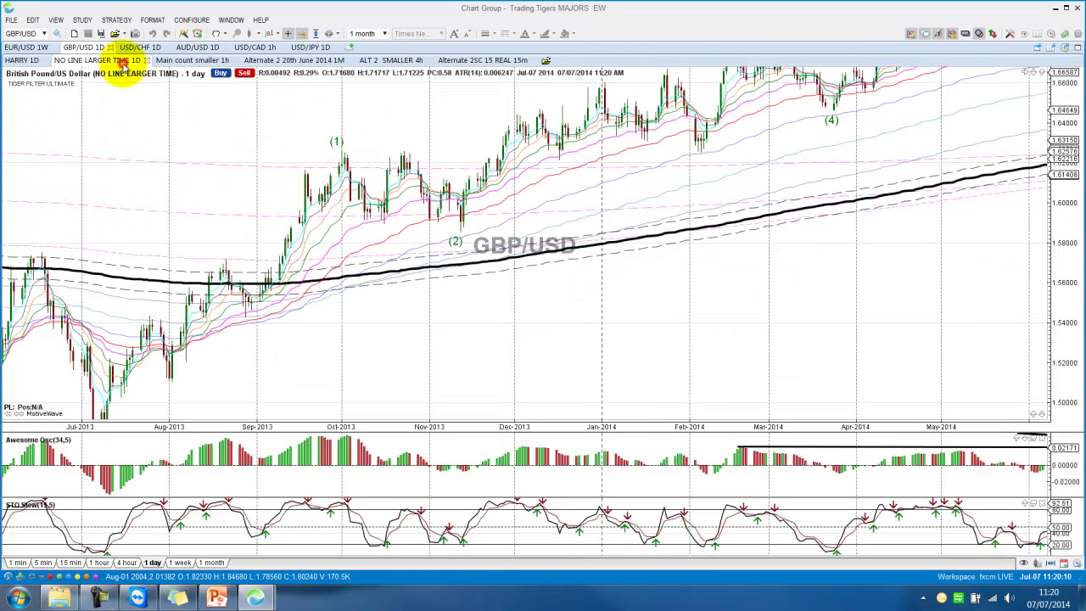
left_click_drag(663, 370, 800, 315)
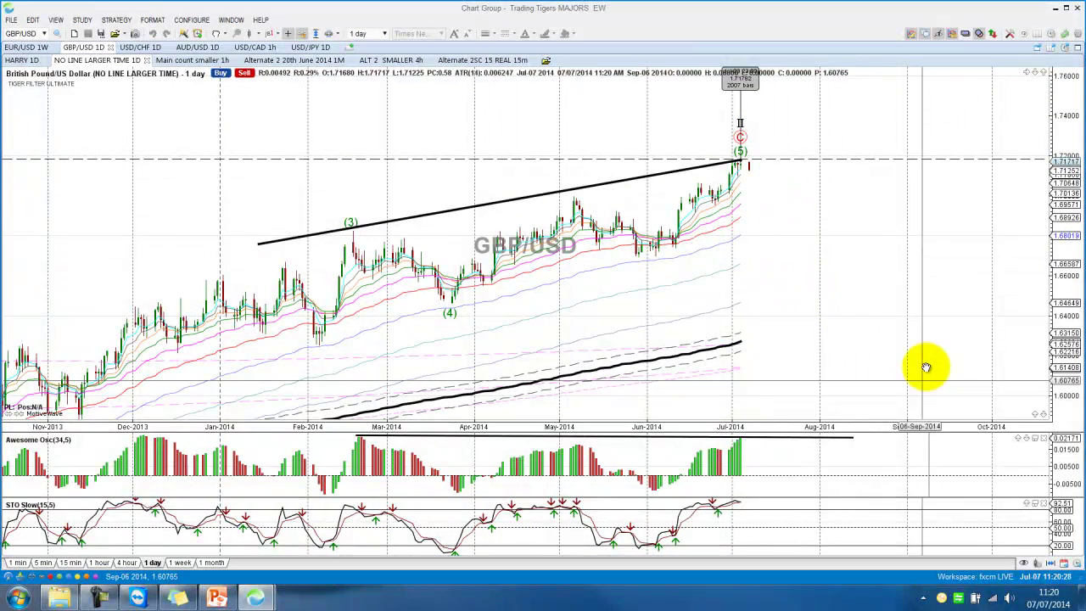
- Open the 'Alternate 2 20th June 2014 1M' tab and review the monthly count across years
left_click(277, 61)
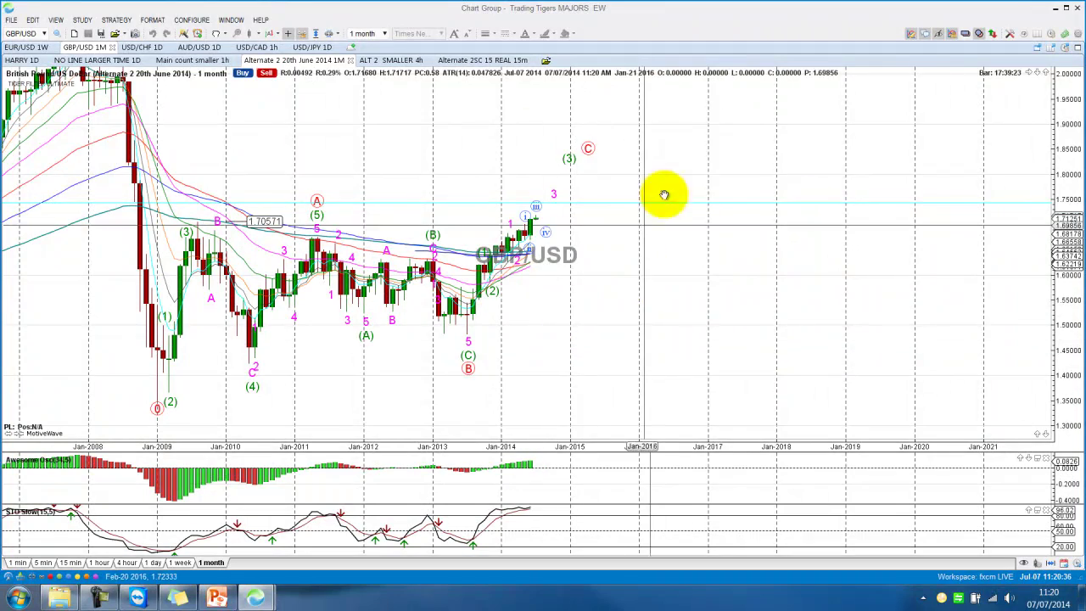
left_click_drag(650, 276, 731, 274)
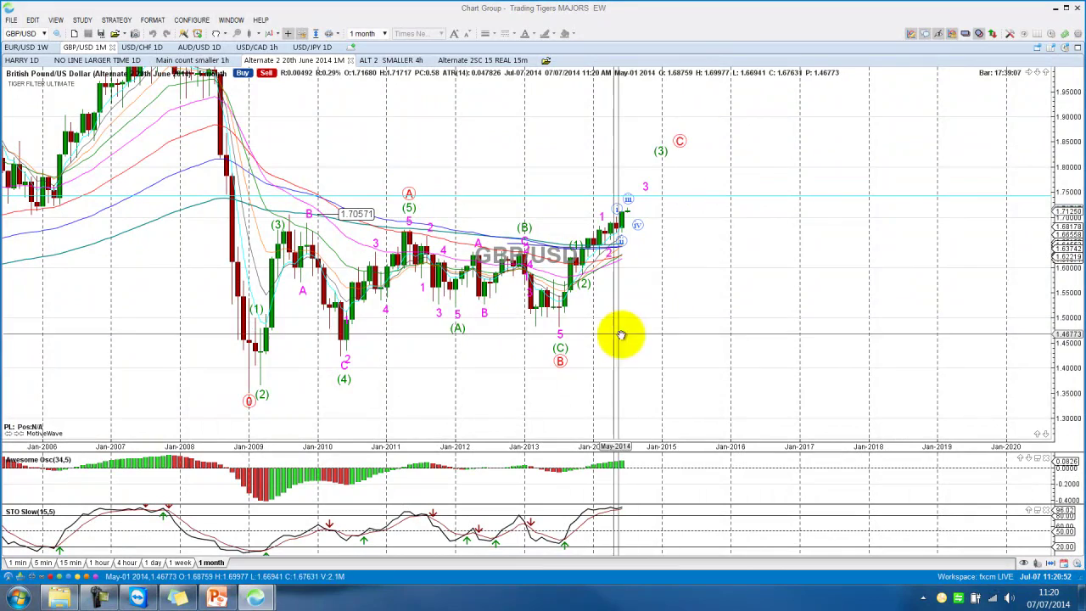
left_click_drag(663, 384, 563, 383)
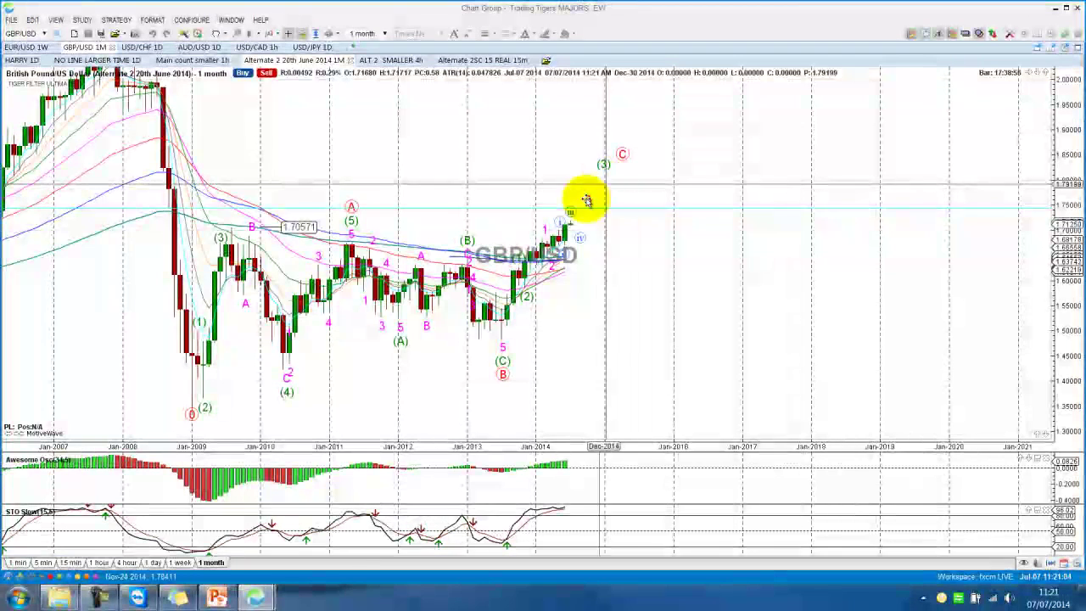
- Check the alternate count on weekly candles, then return to the 1-day timeframe
left_click(159, 563)
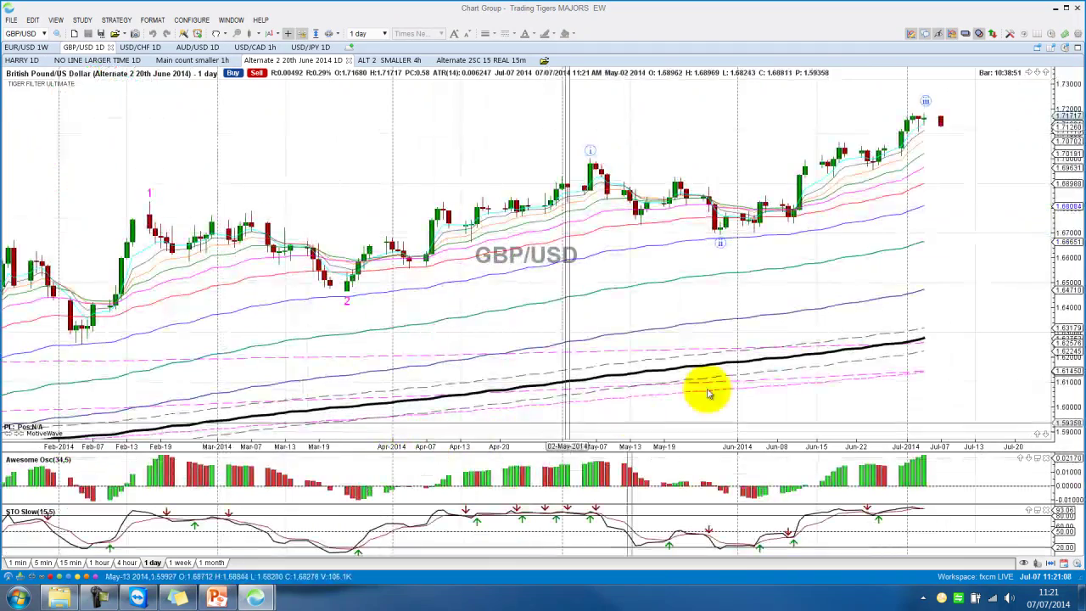
left_click(180, 562)
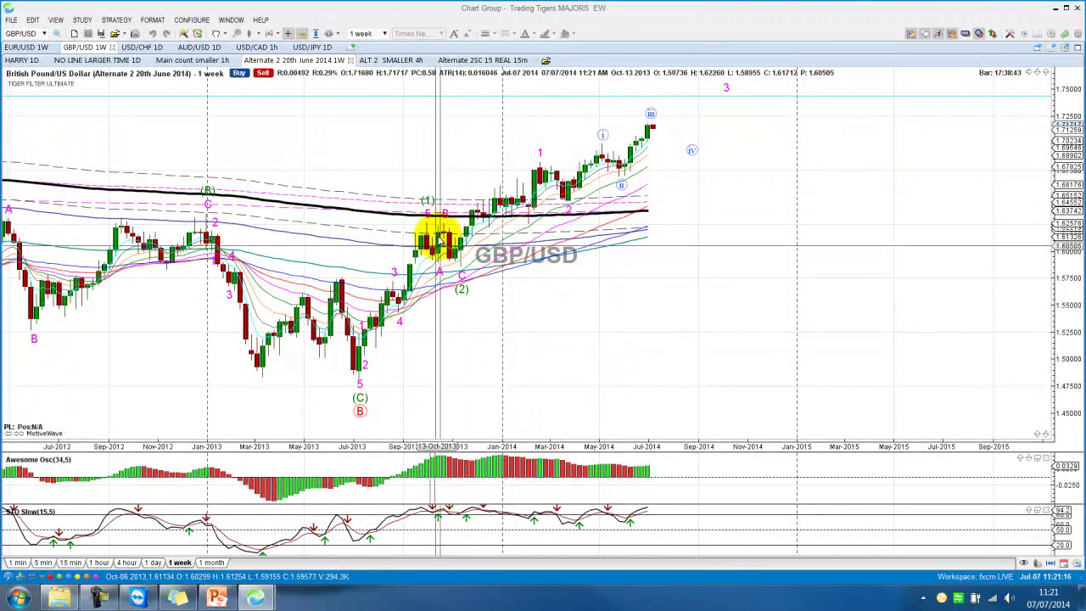
left_click_drag(509, 323, 480, 370)
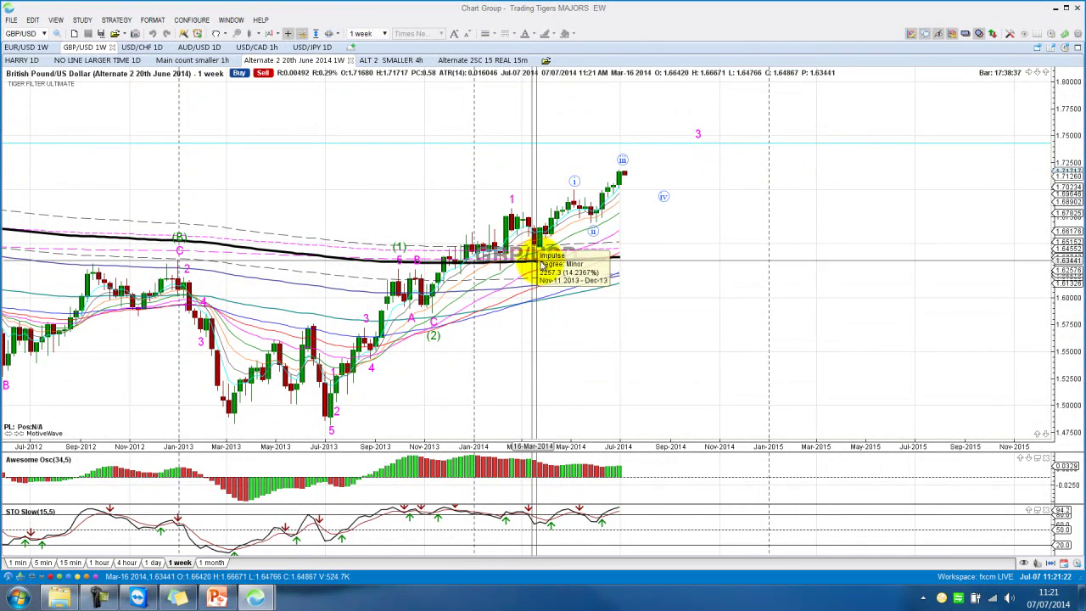
left_click(156, 561)
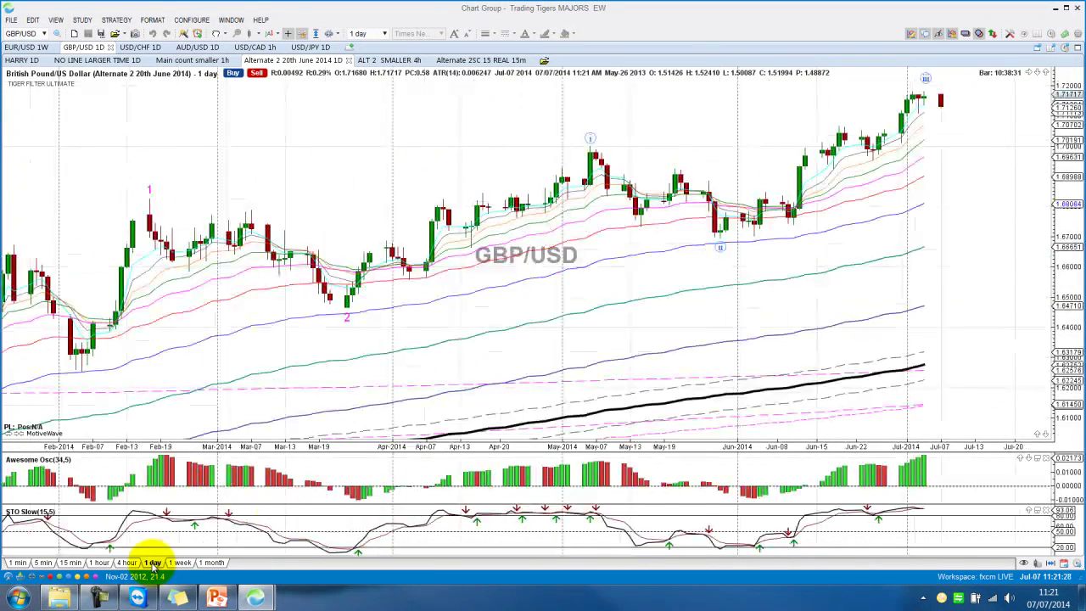
scroll(927, 306, "down", 5)
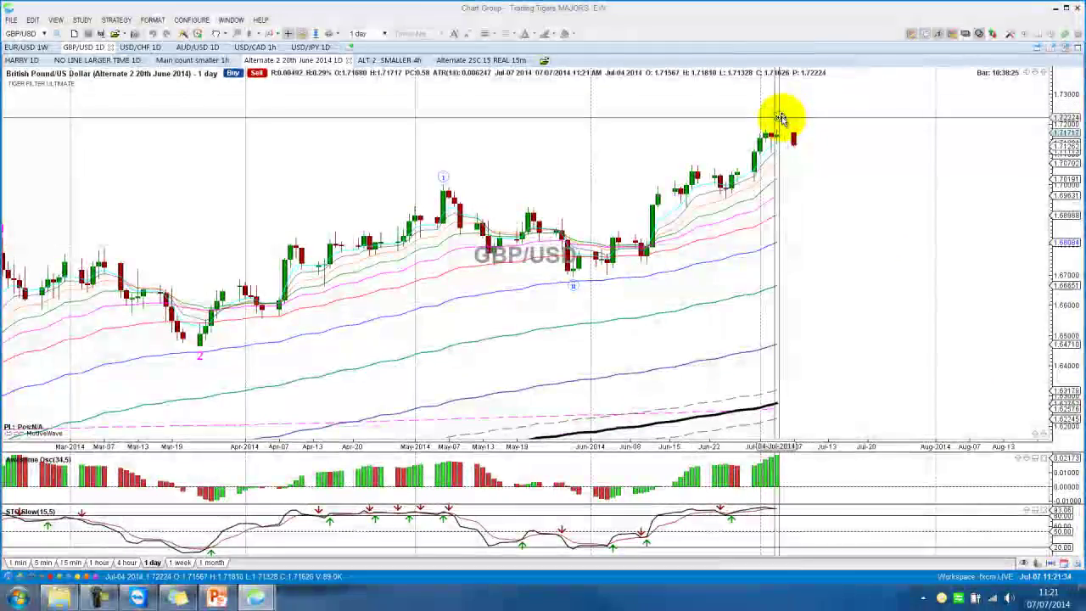
scroll(836, 260, "down", 3)
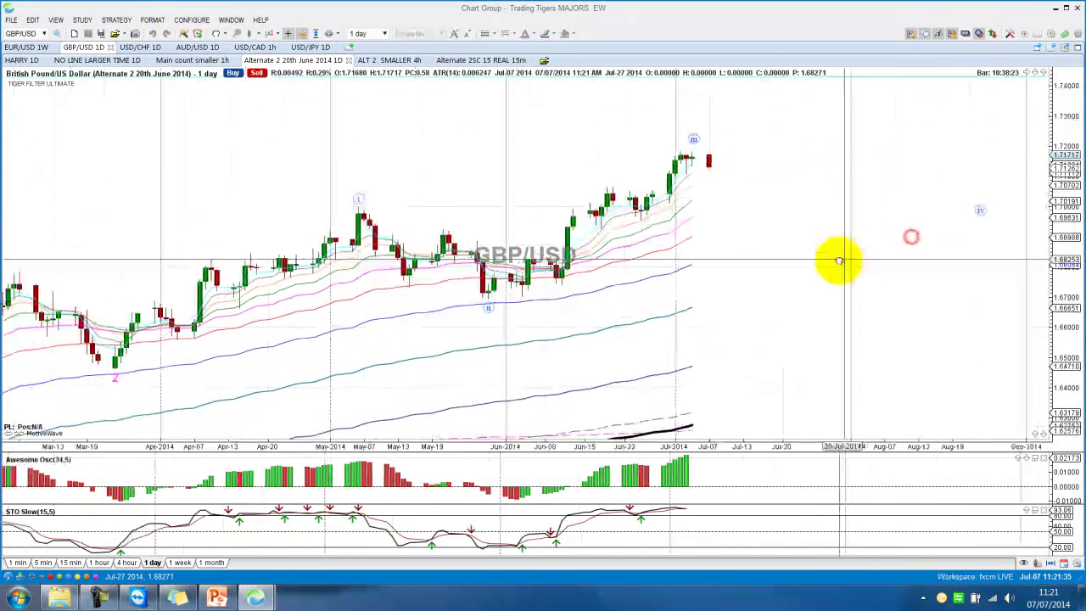
double_click(969, 214)
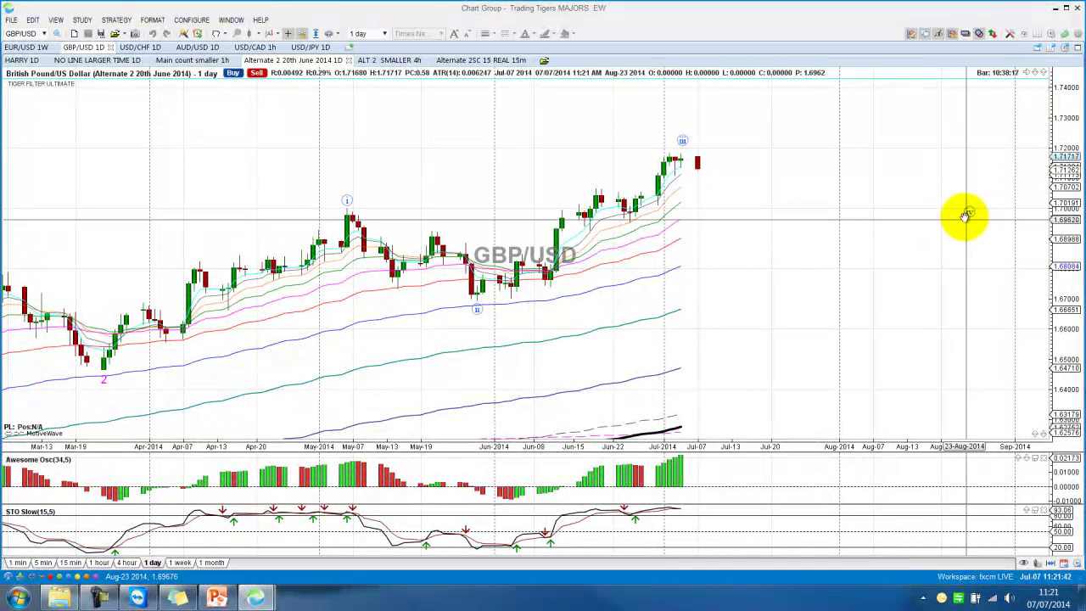
double_click(965, 214)
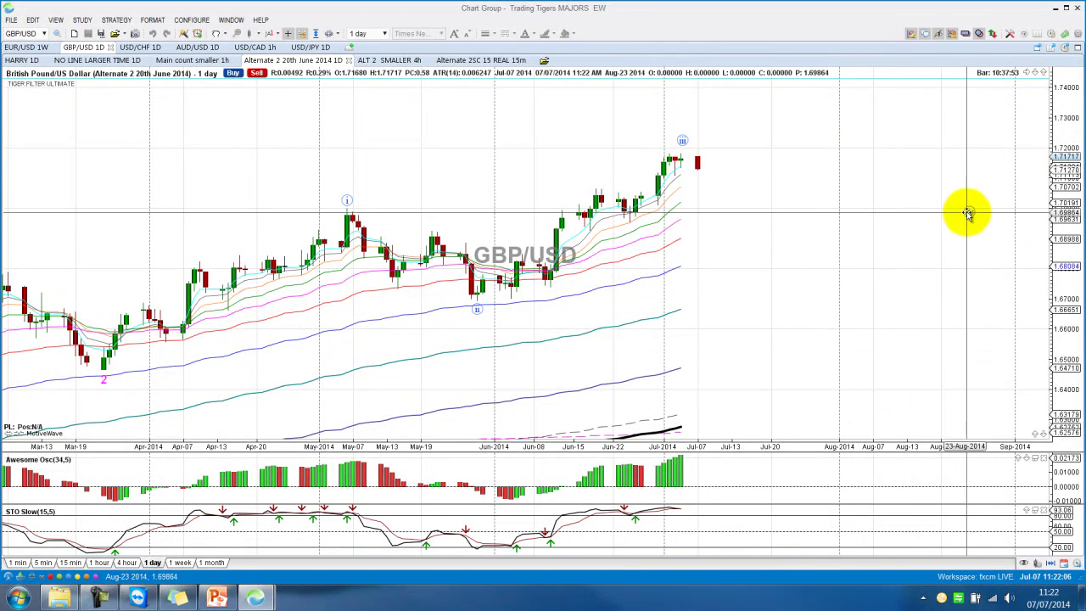
- Open 'ALT 2 SMALLER 4h', rescale the time axis, and show the 1.73236 100% Fibonacci level
left_click(402, 60)
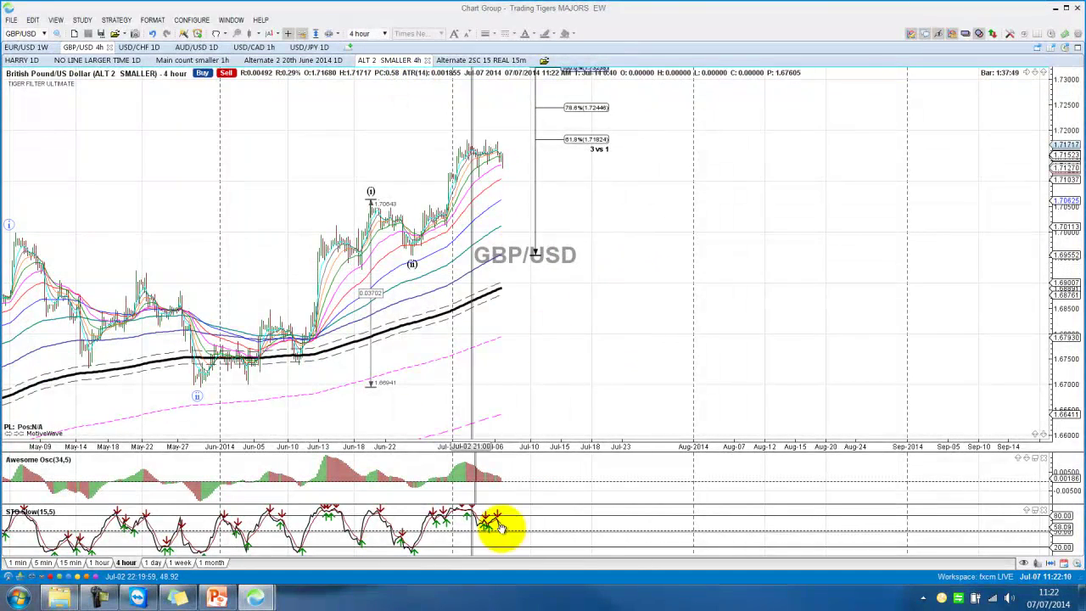
left_click_drag(514, 448, 497, 444)
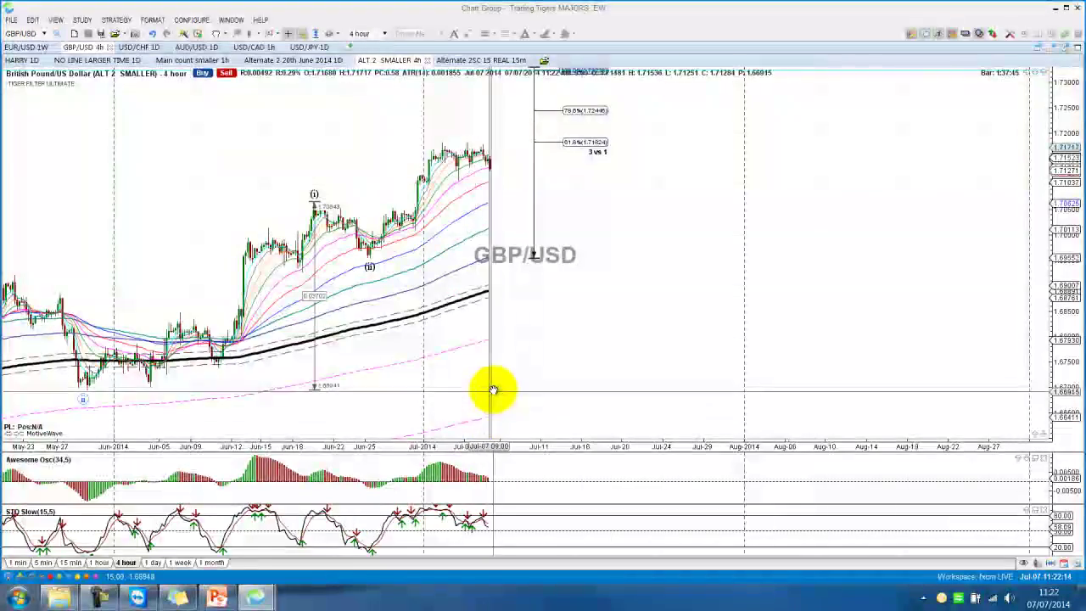
left_click_drag(494, 388, 549, 376)
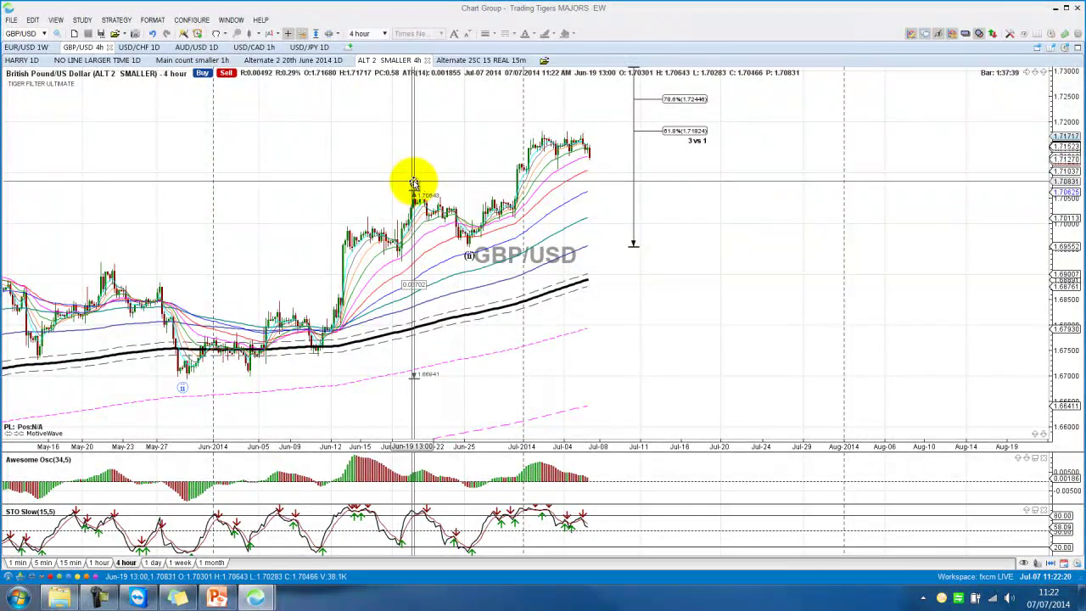
left_click_drag(742, 267, 732, 327)
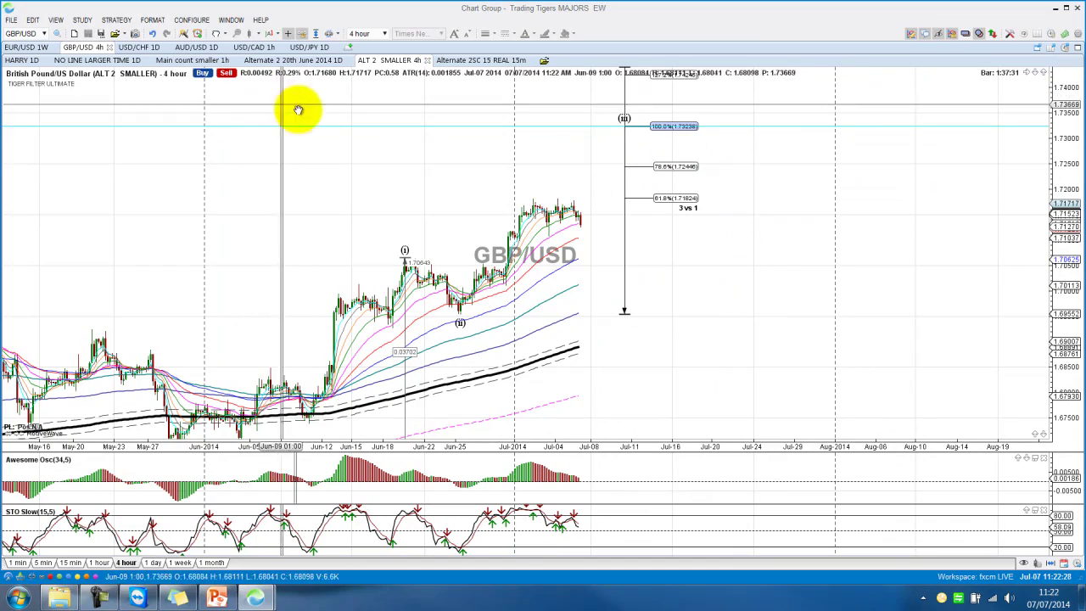
- Switch to 1-hour bars and position the 1.718, 1.724 and 1.732 Fibonacci targets in view
left_click(95, 563)
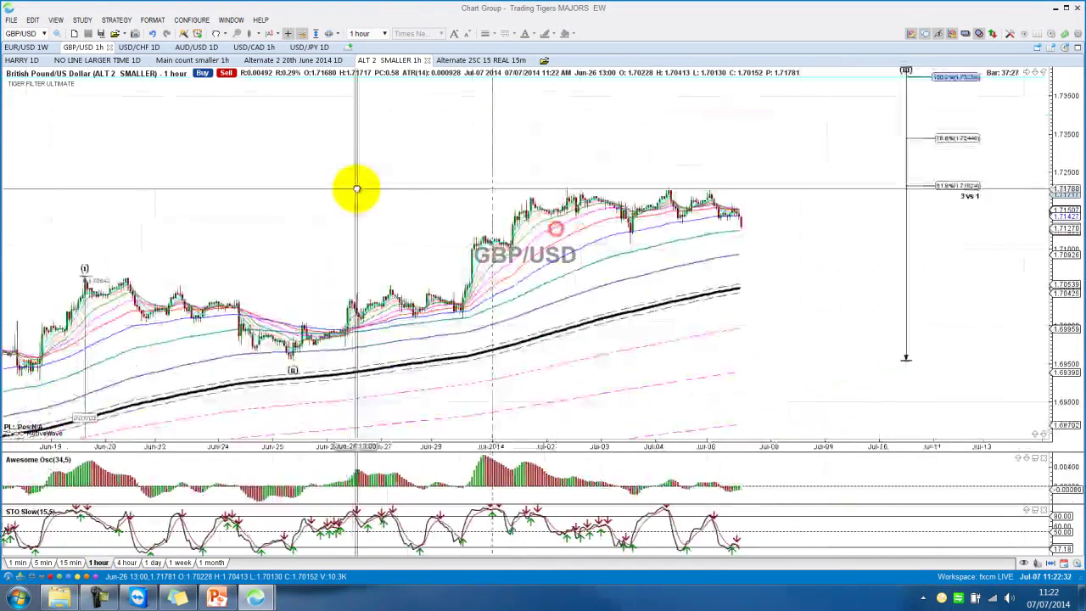
left_click_drag(356, 197, 347, 235)
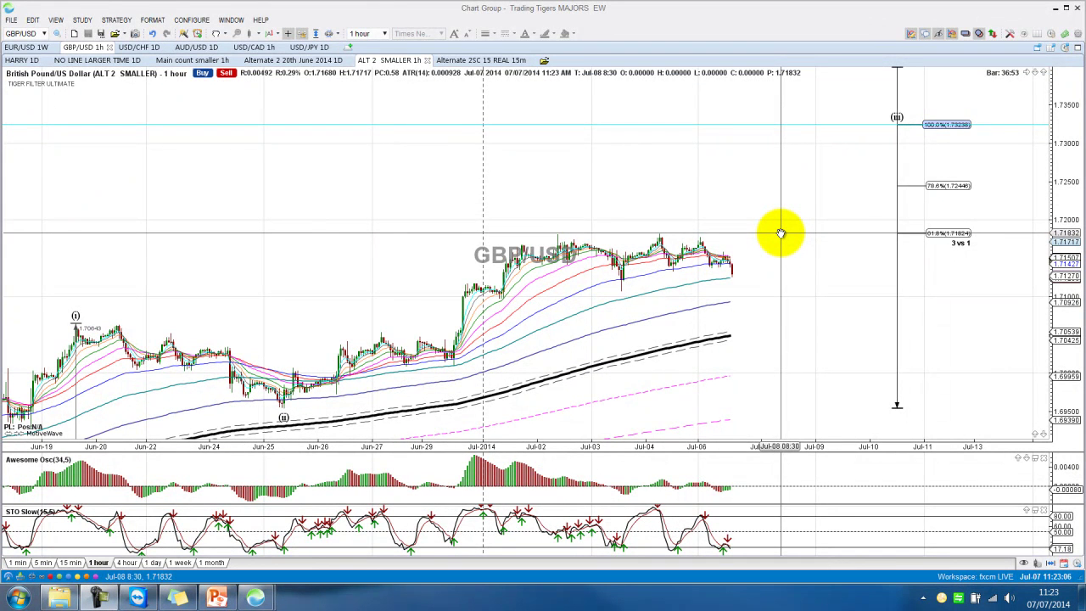
- Draw a green Price Label at 1.71820 across the highs and another at 1.71067 below
left_click(1008, 34)
left_click(49, 94)
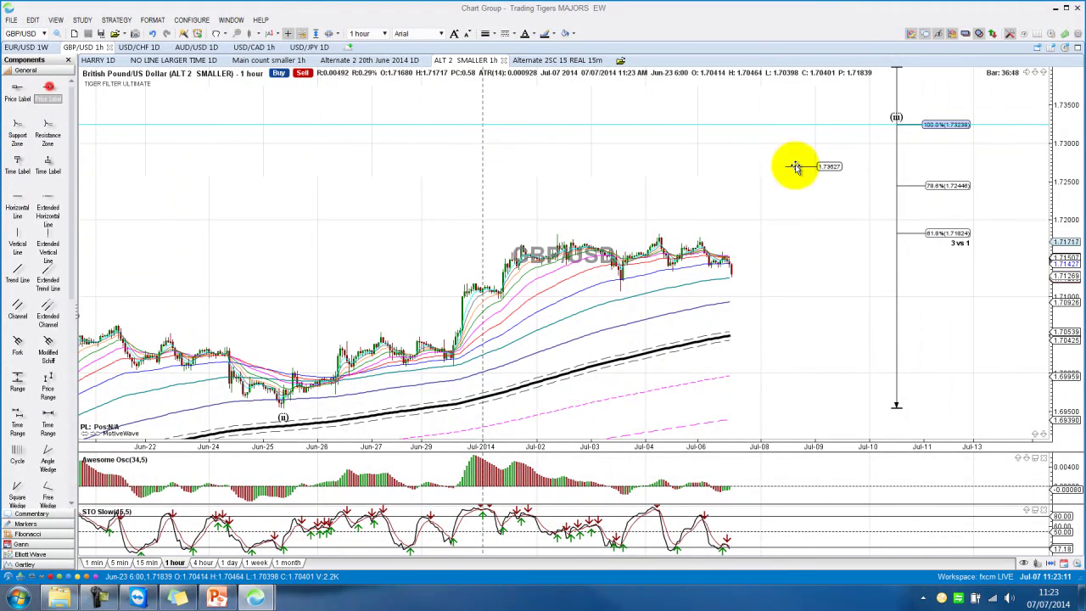
left_click(585, 234)
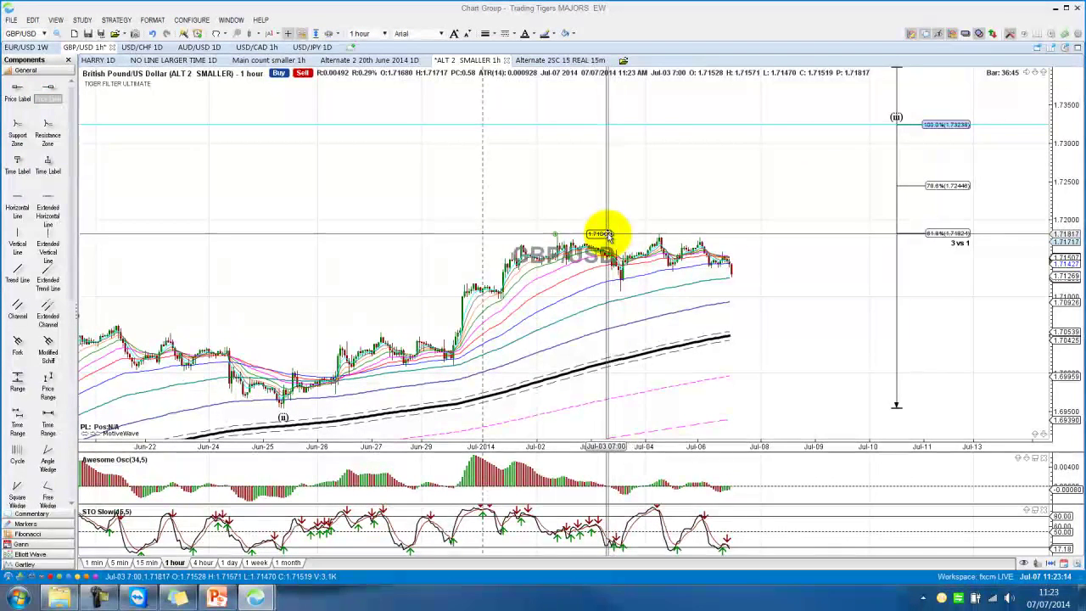
left_click_drag(598, 234, 835, 225)
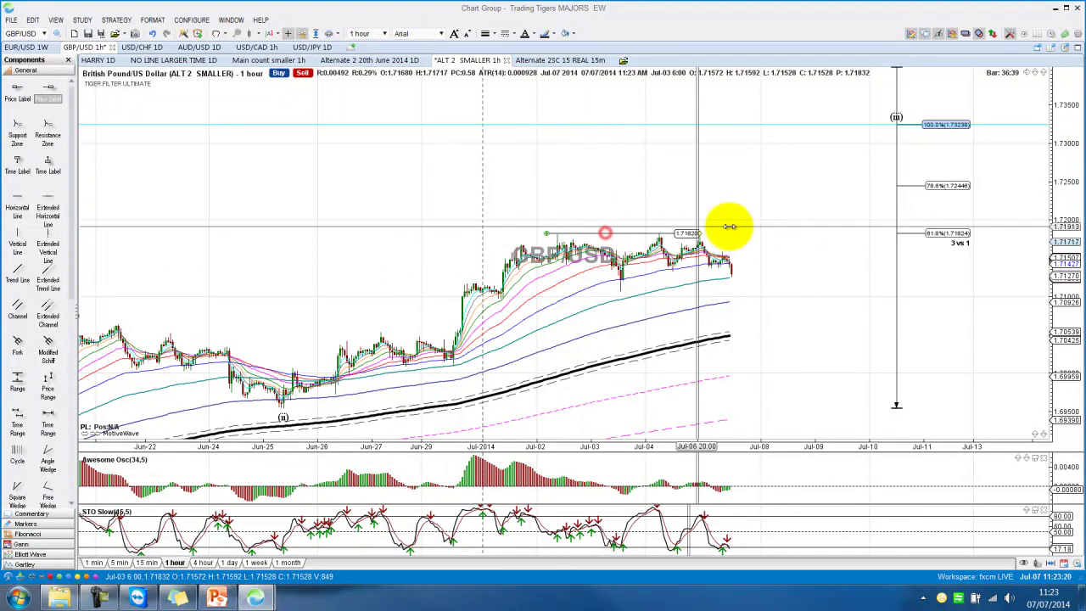
left_click(816, 232)
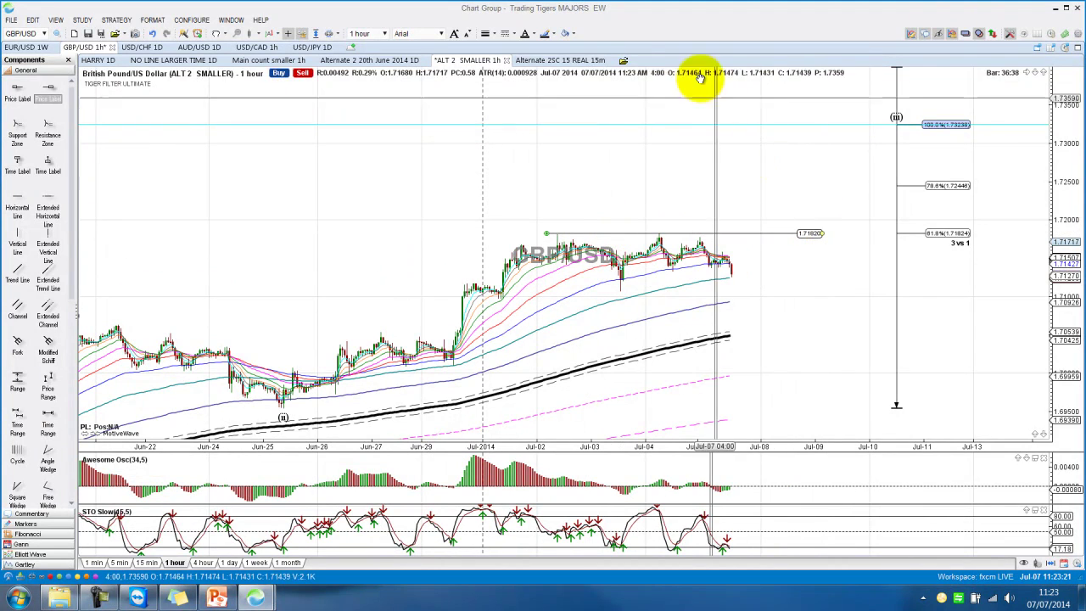
left_click(573, 34)
left_click(576, 57)
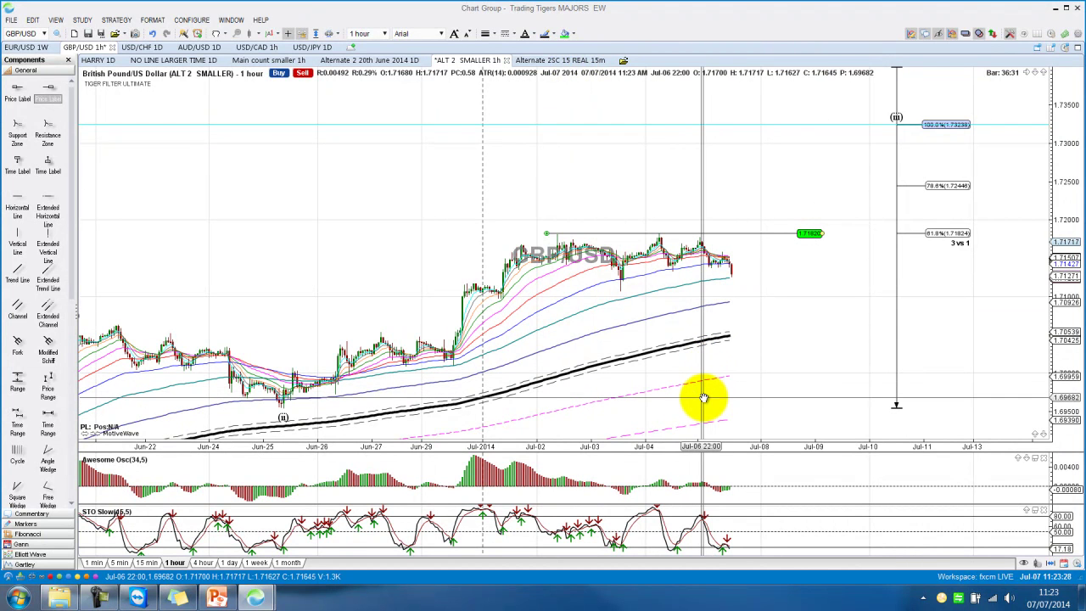
left_click(50, 94)
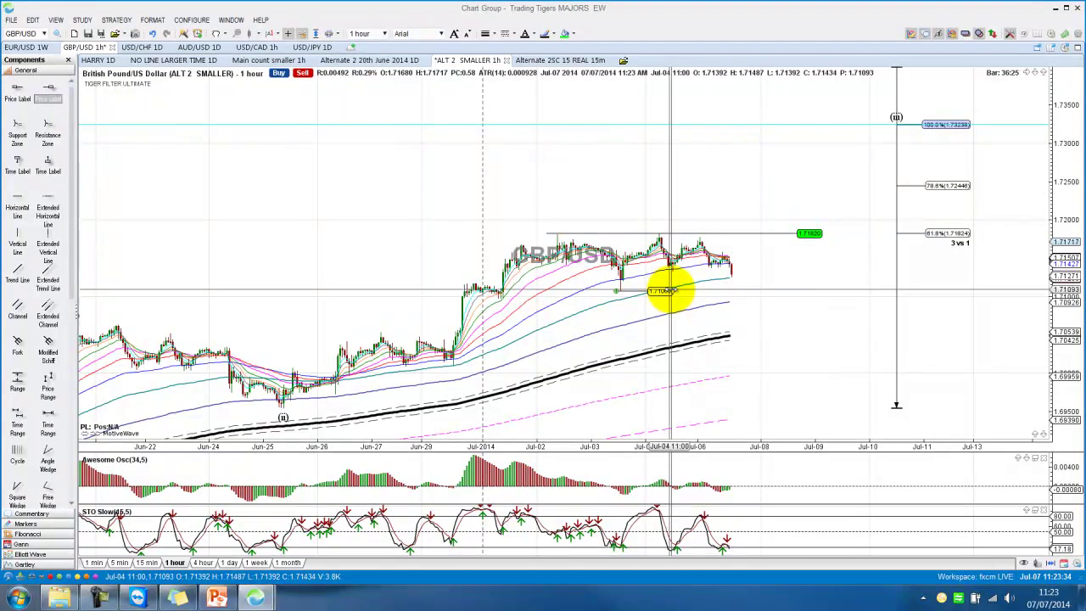
left_click(824, 291)
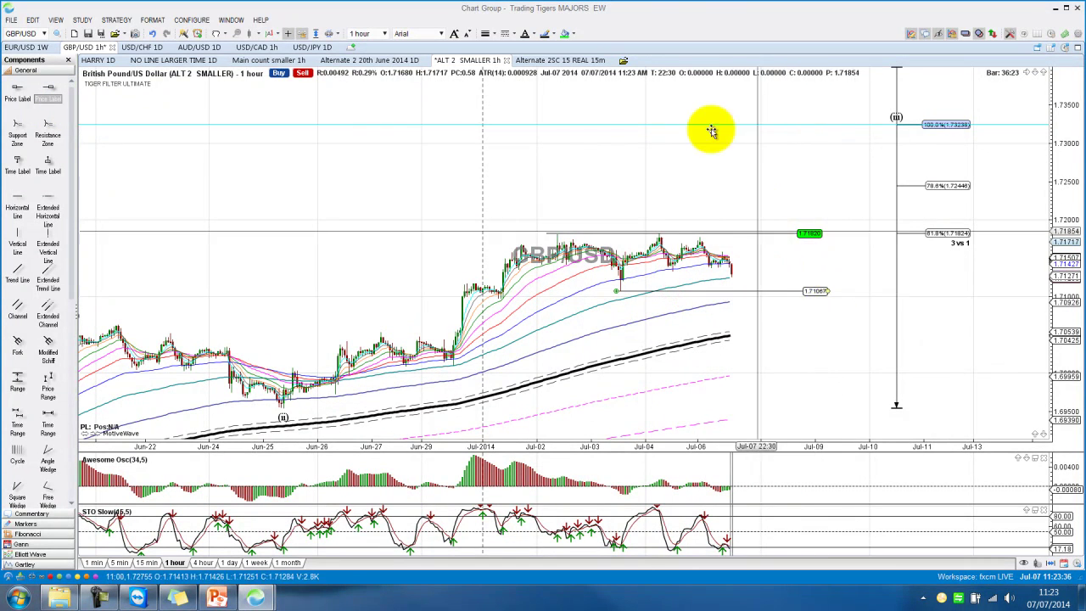